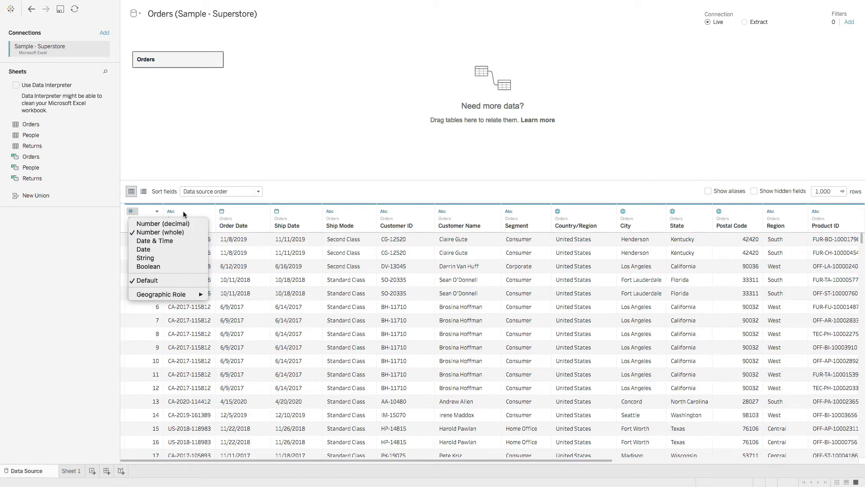
# Step: Examine the data type options of the Row ID, Order ID and Order Date fields in the Orders table
pyautogui.click(184, 215)
pyautogui.click(175, 215)
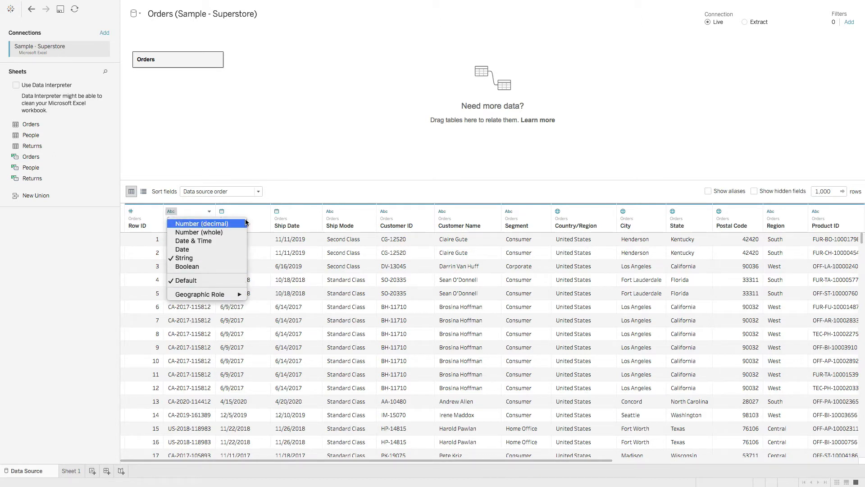
pyautogui.click(253, 208)
pyautogui.click(226, 212)
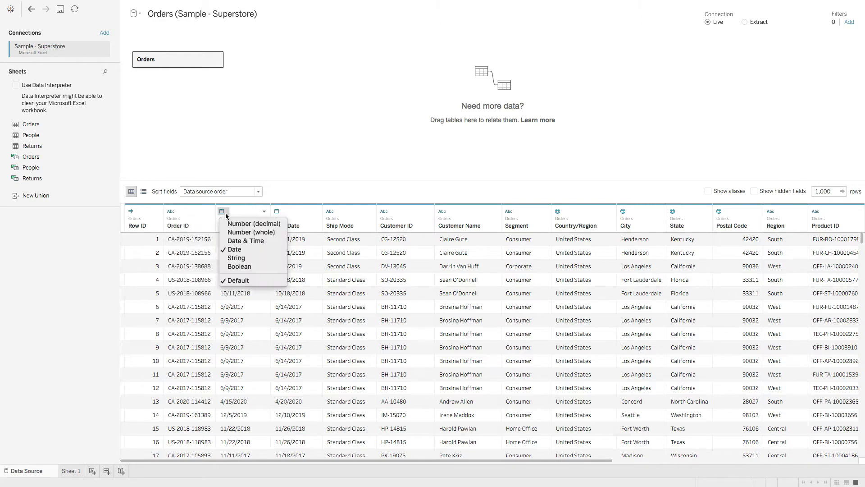
pyautogui.click(306, 212)
pyautogui.hscroll(3, 370, 238)
pyautogui.scroll(-1, 371, 237)
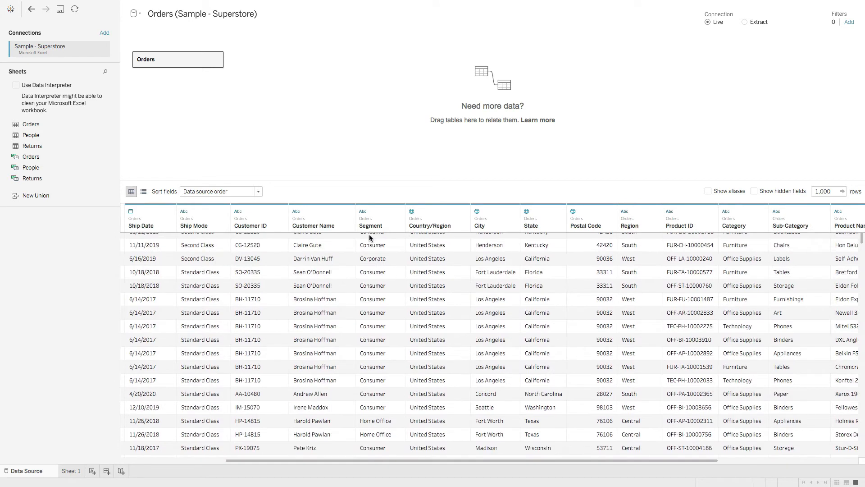
# Step: Examine the data types and geographic roles available for the Country/Region and City fields
pyautogui.click(417, 215)
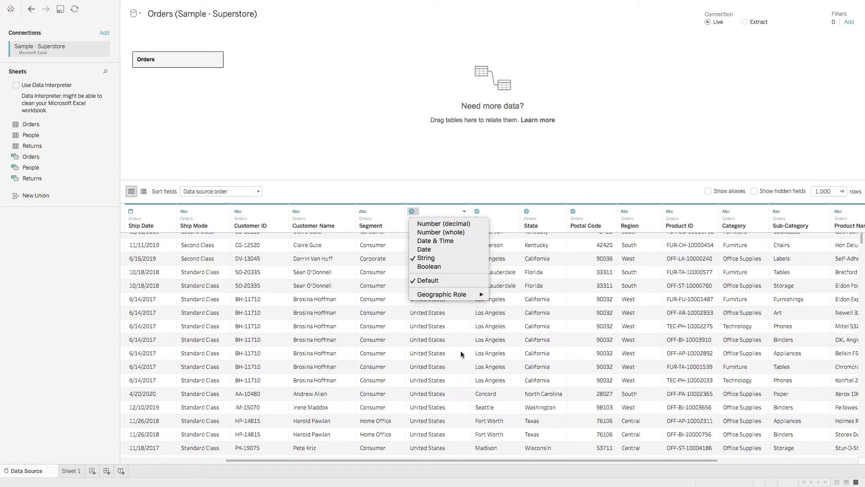
pyautogui.moveTo(445, 294)
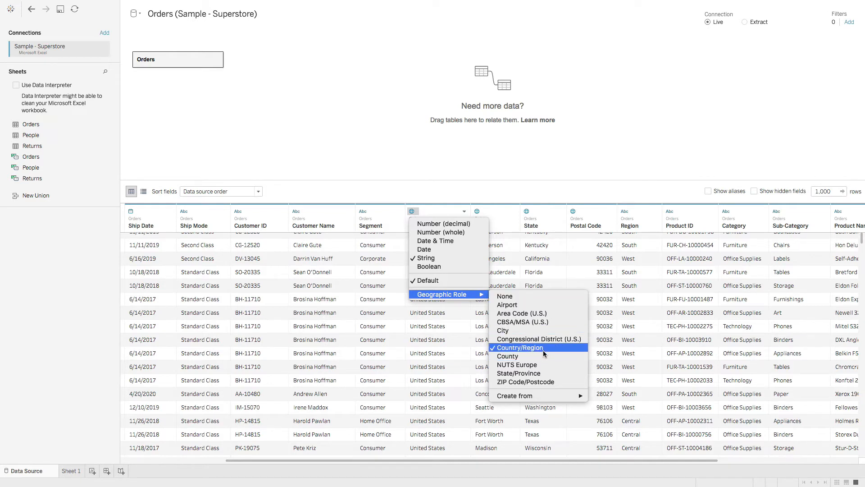
pyautogui.click(481, 214)
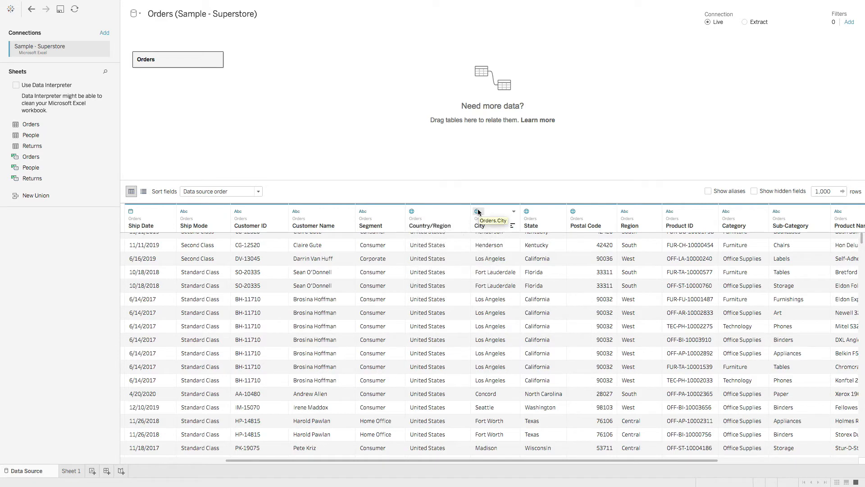
pyautogui.click(477, 211)
pyautogui.moveTo(531, 295)
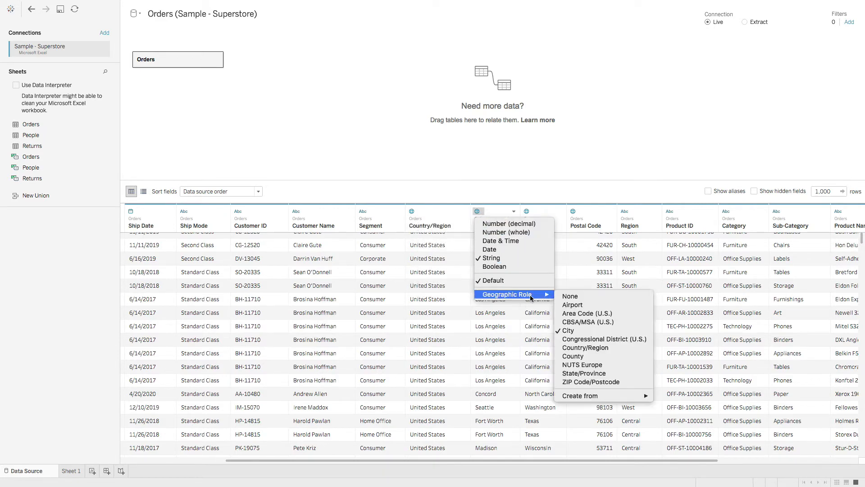
pyautogui.click(621, 216)
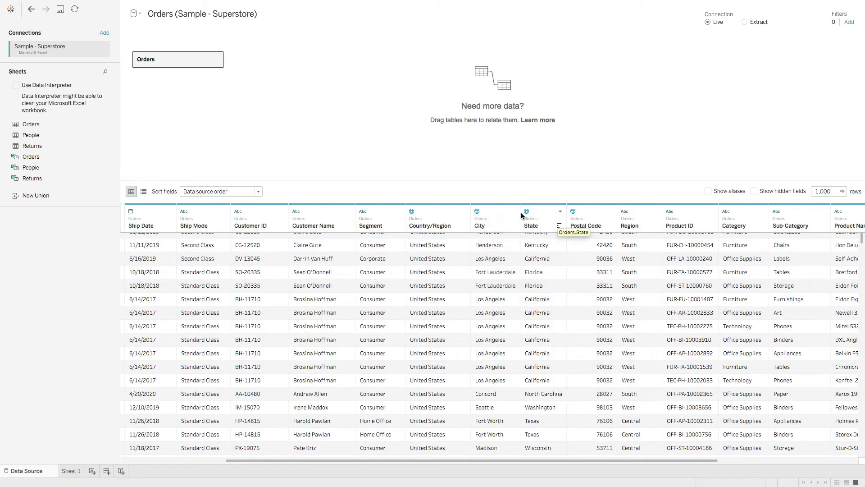
# Step: Create bins from the Quantity field, keeping the name Quantity (bin) and the bin size 1.77
pyautogui.hscroll(5, 537, 277)
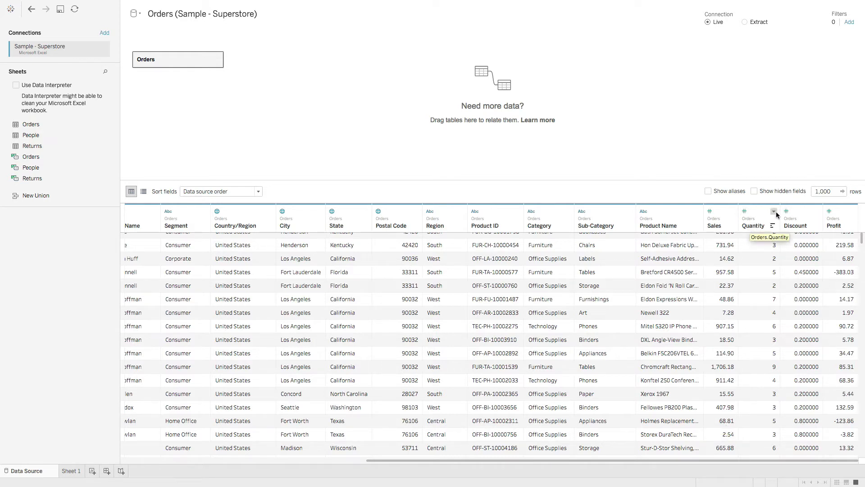
pyautogui.click(774, 212)
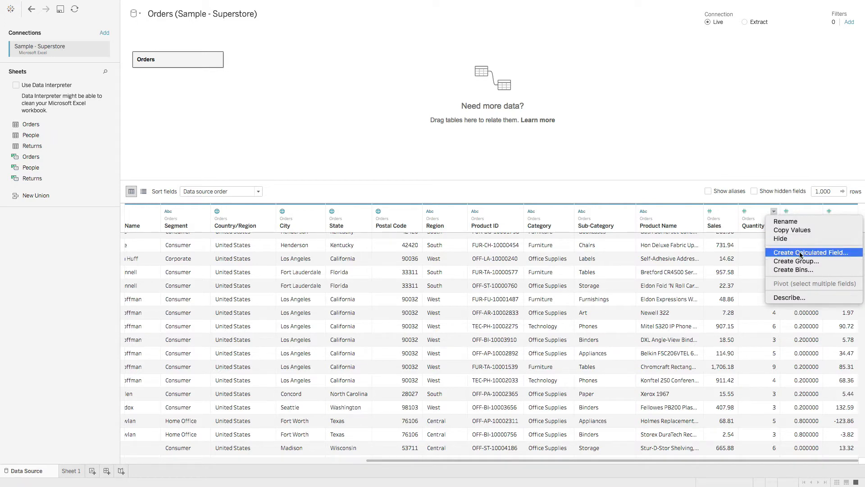
pyautogui.click(816, 271)
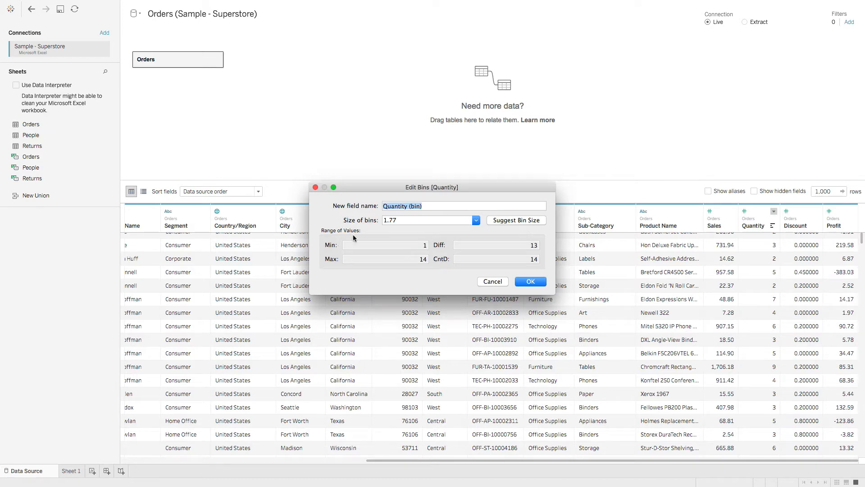
pyautogui.click(531, 282)
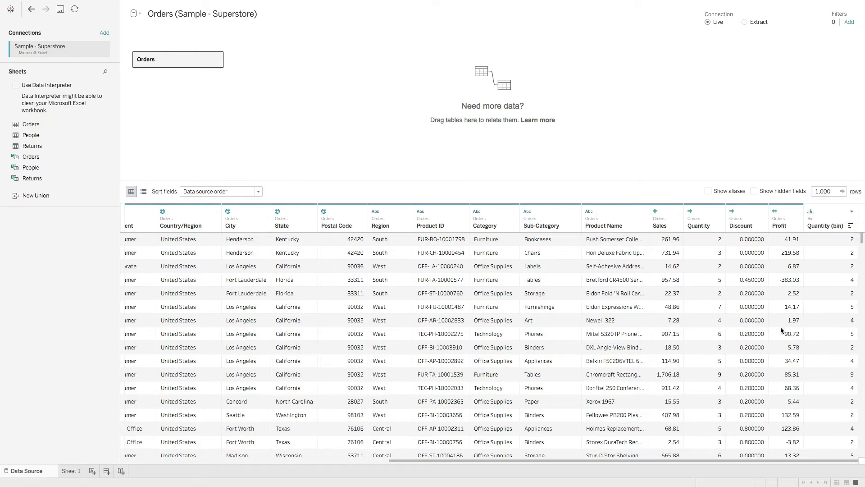
# Step: Split the Customer Name field automatically into separate first-name and last-name fields
pyautogui.hscroll(-10, 780, 327)
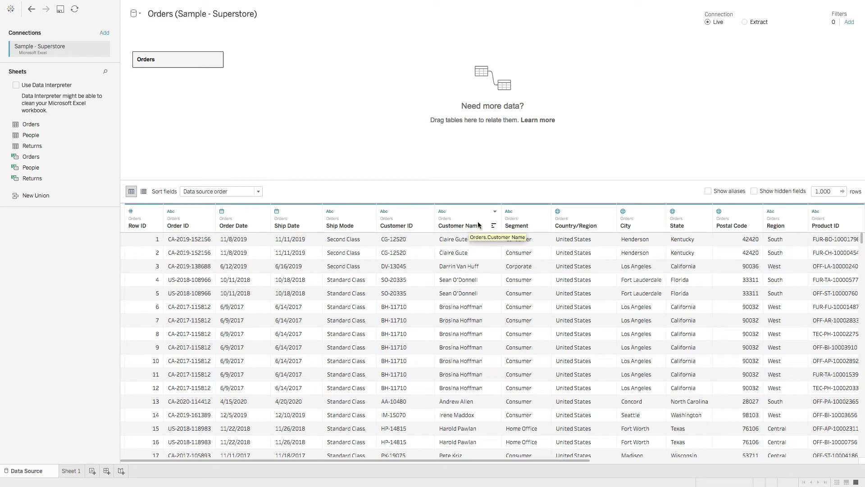
pyautogui.click(495, 211)
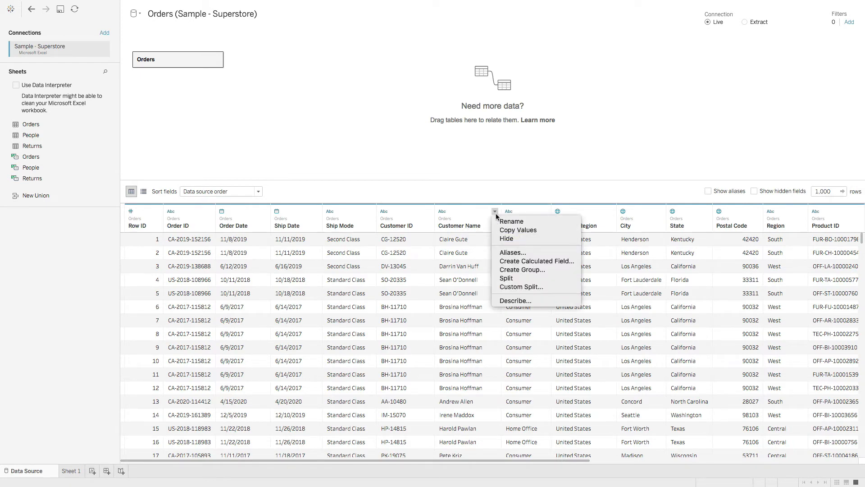
pyautogui.click(519, 279)
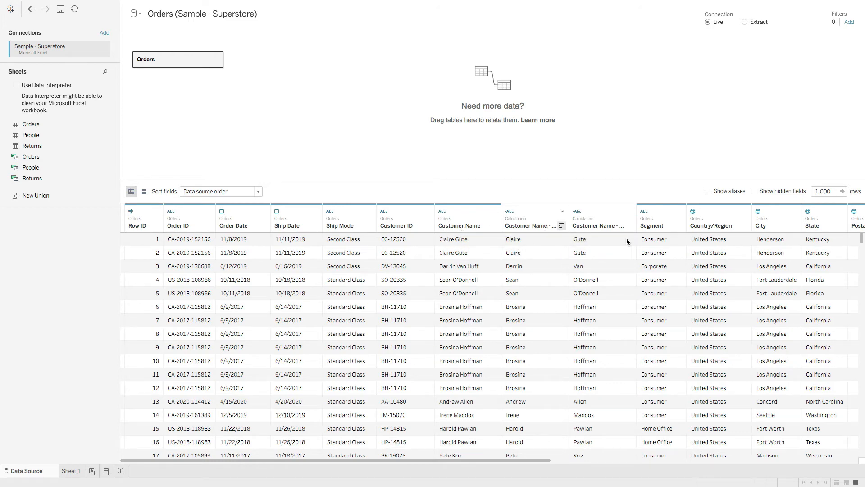
pyautogui.scroll(-1, 588, 239)
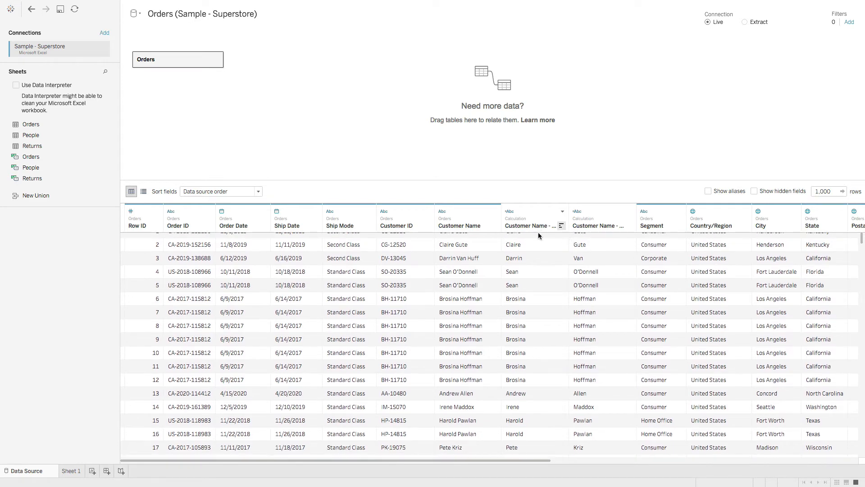
# Step: Try the alias N/A for one member of the first split Customer Name field and discard the change
pyautogui.click(562, 212)
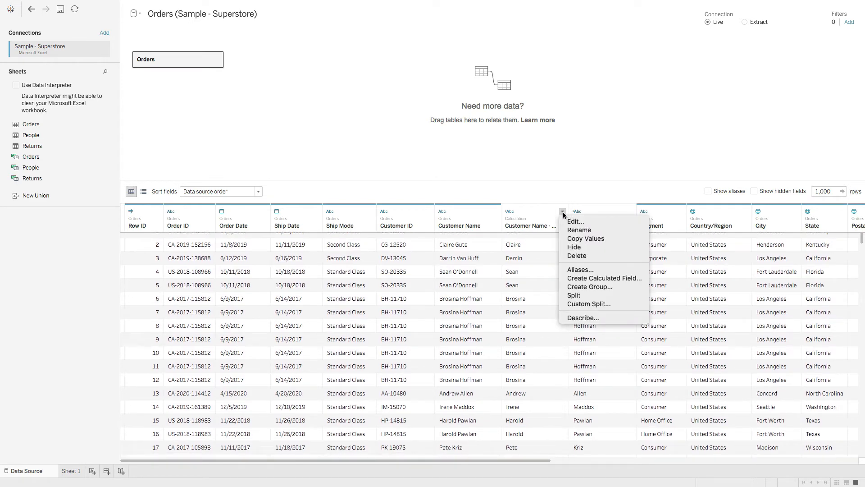
pyautogui.click(613, 272)
pyautogui.scroll(-4, 411, 269)
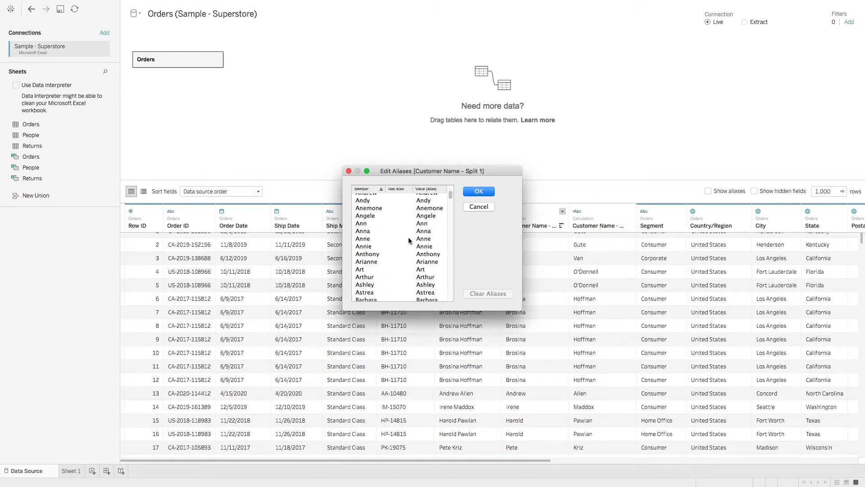
pyautogui.doubleClick(428, 270)
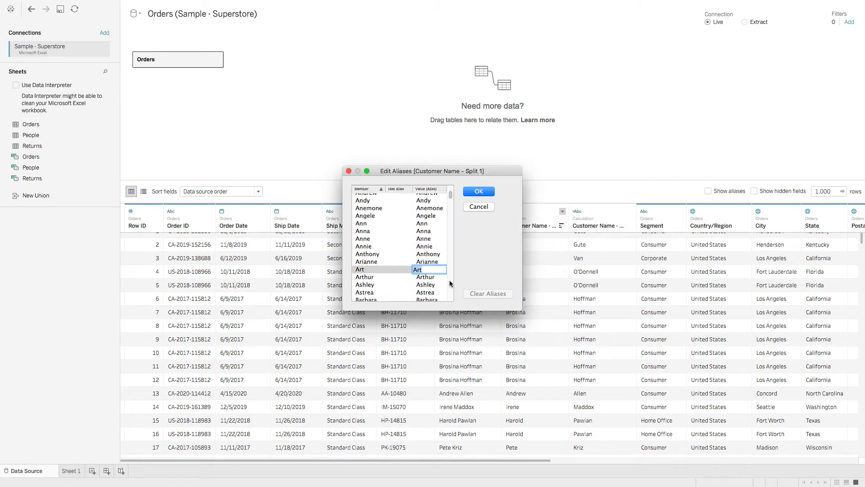
pyautogui.click(430, 268)
pyautogui.press('BackSpace')
pyautogui.press('BackSpace')
pyautogui.press('BackSpace')
pyautogui.write('N/A')
pyautogui.click(470, 206)
# Step: Start a group field from Product Name and group the first four products in the list
pyautogui.hscroll(10, 533, 396)
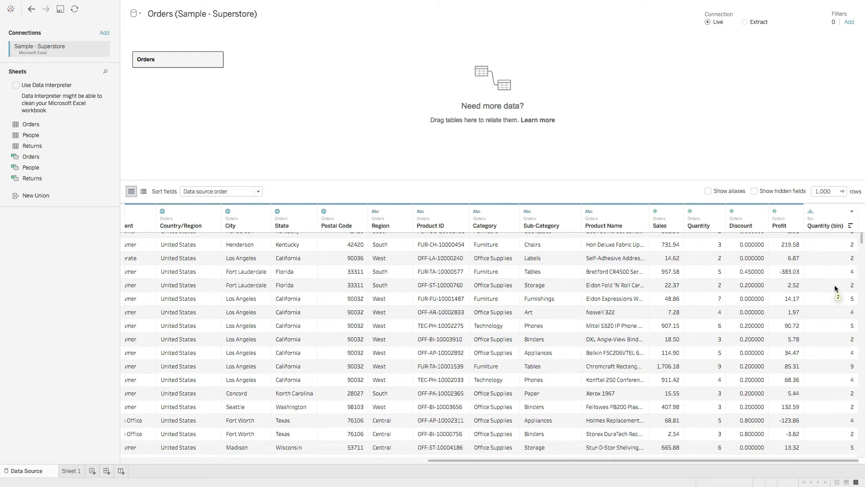
pyautogui.click(719, 212)
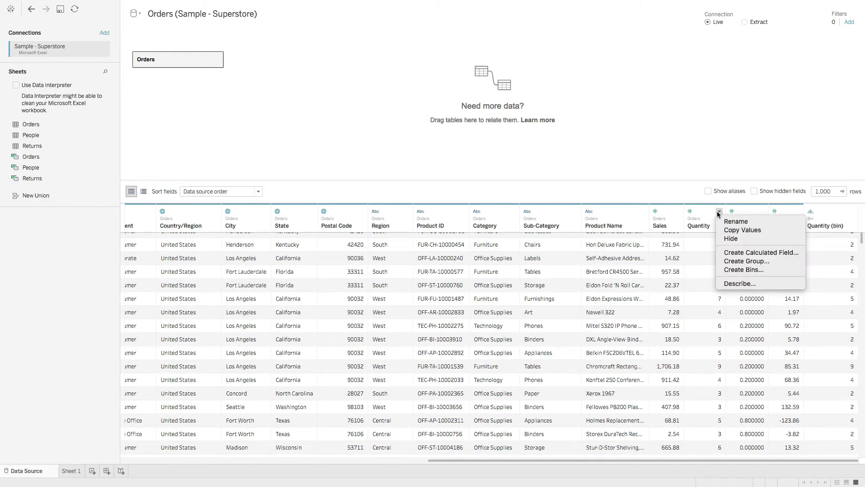
pyautogui.click(625, 212)
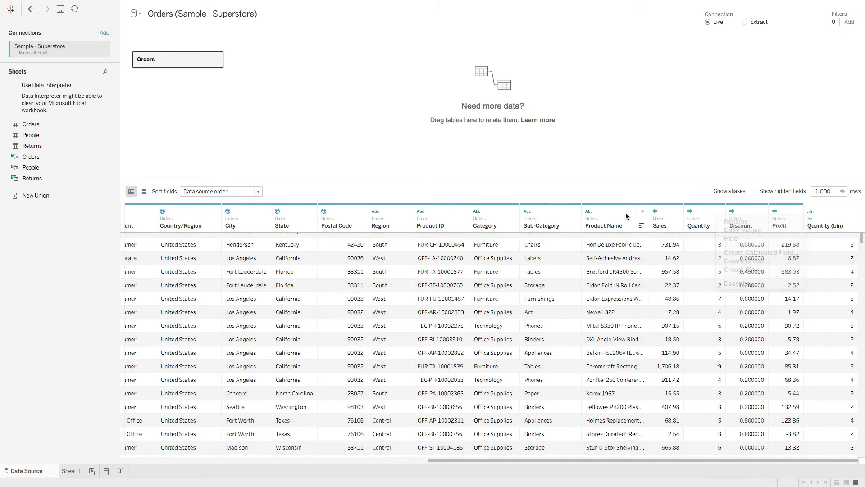
pyautogui.click(643, 212)
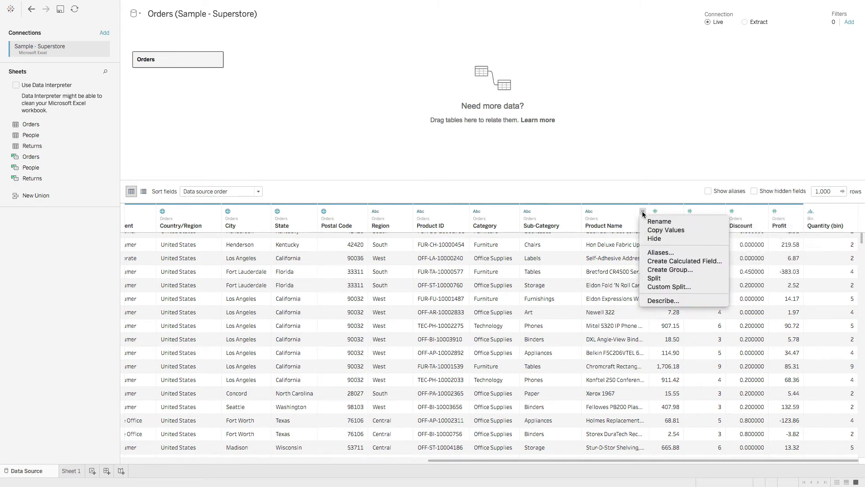
pyautogui.click(690, 272)
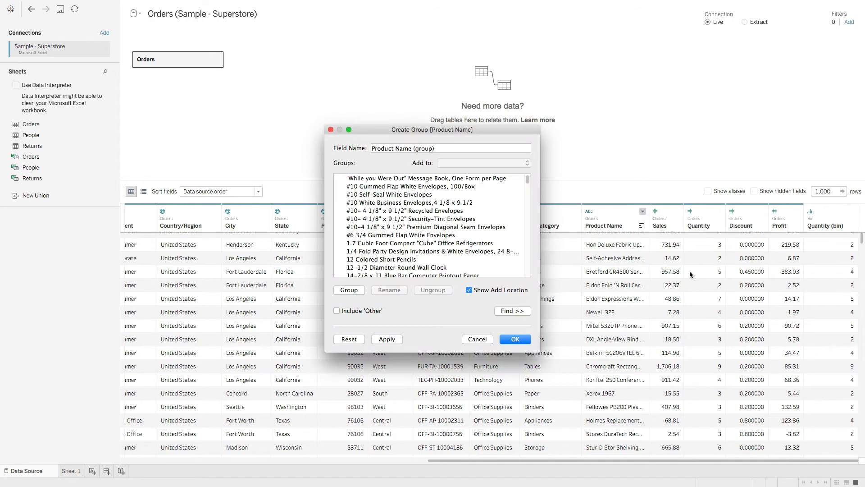
pyautogui.click(411, 180)
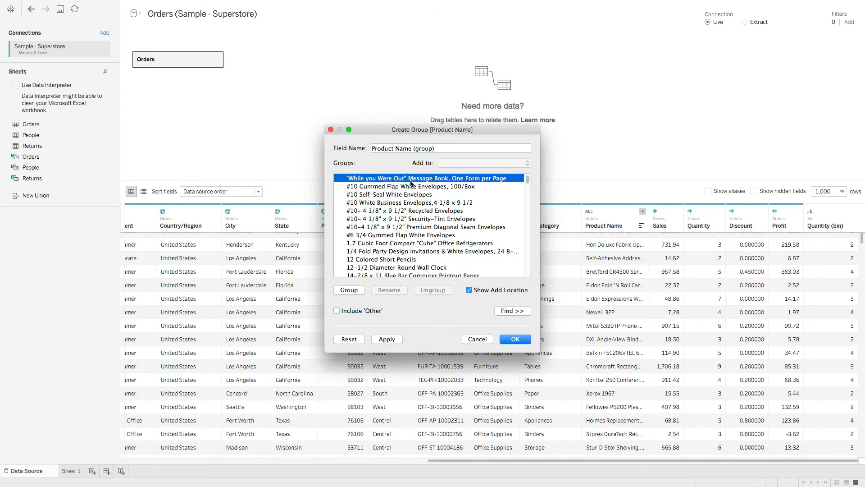
pyautogui.hotkey('shift', 'Down')
pyautogui.hotkey('shift', 'Down')
pyautogui.hotkey('shift', 'Down')
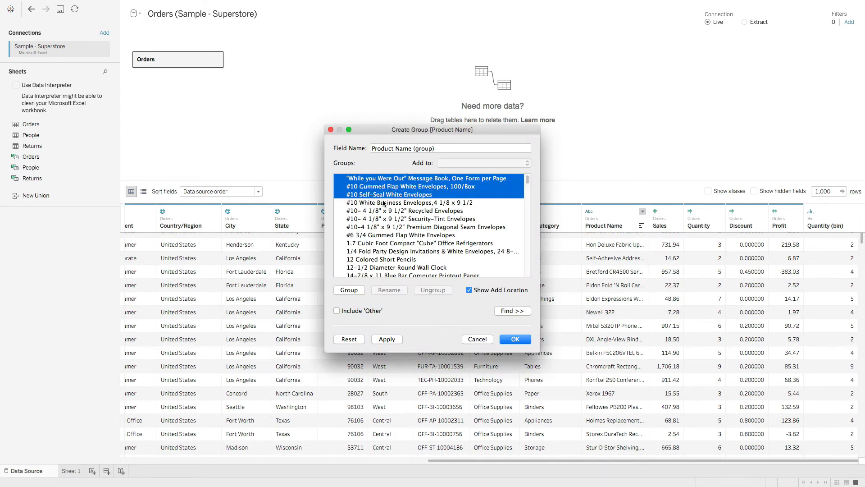
pyautogui.click(349, 291)
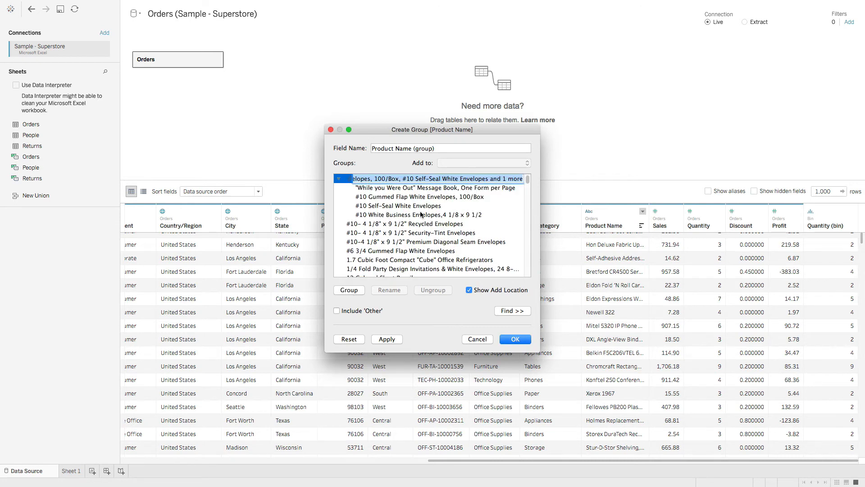
# Step: Try to rename the new product group as Group 1 and create the Product Name (group) field
pyautogui.click(384, 179)
pyautogui.moveTo(361, 180); pyautogui.dragTo(632, 196)
pyautogui.press('BackSpace')
pyautogui.moveTo(359, 180); pyautogui.dragTo(781, 217)
pyautogui.press('BackSpace')
pyautogui.moveTo(468, 179); pyautogui.dragTo(110, 134)
pyautogui.press('BackSpace')
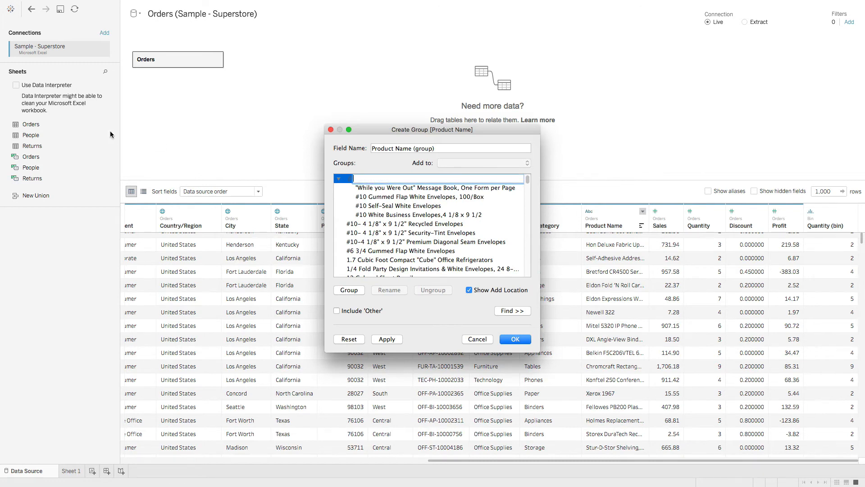
pyautogui.write('Group 1')
pyautogui.click(349, 290)
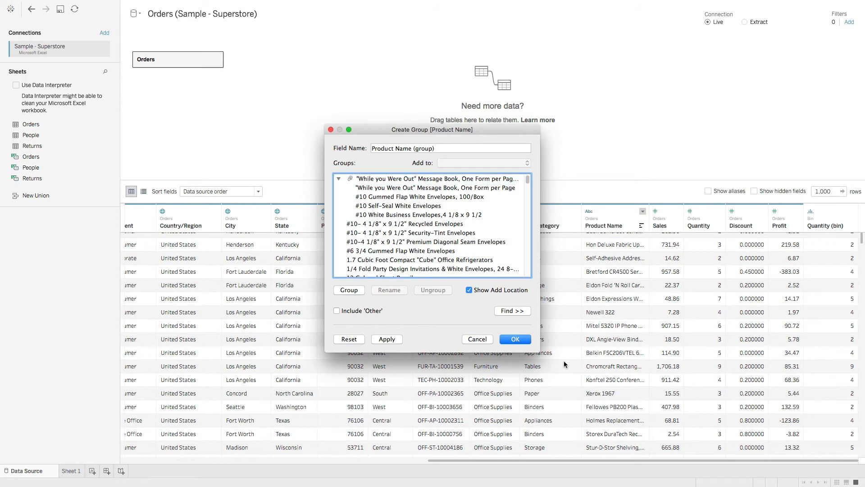
pyautogui.click(513, 339)
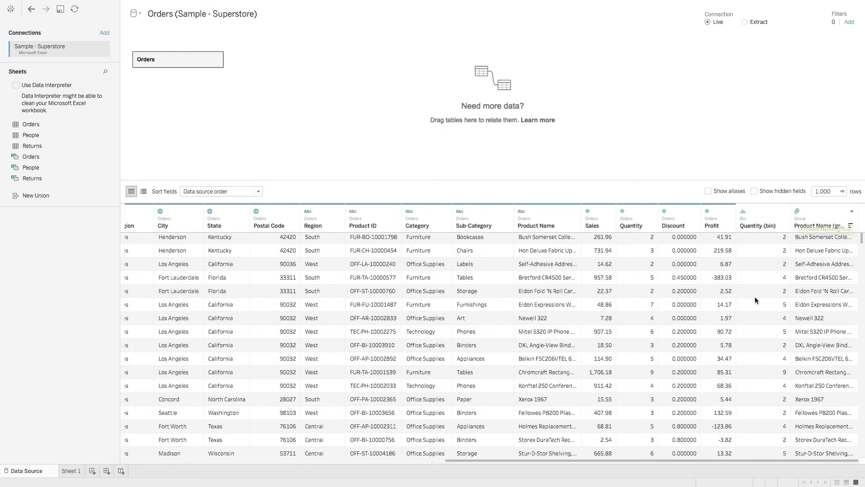
# Step: Switch the Orders data source connection from Live to Extract
pyautogui.hscroll(-13, 752, 311)
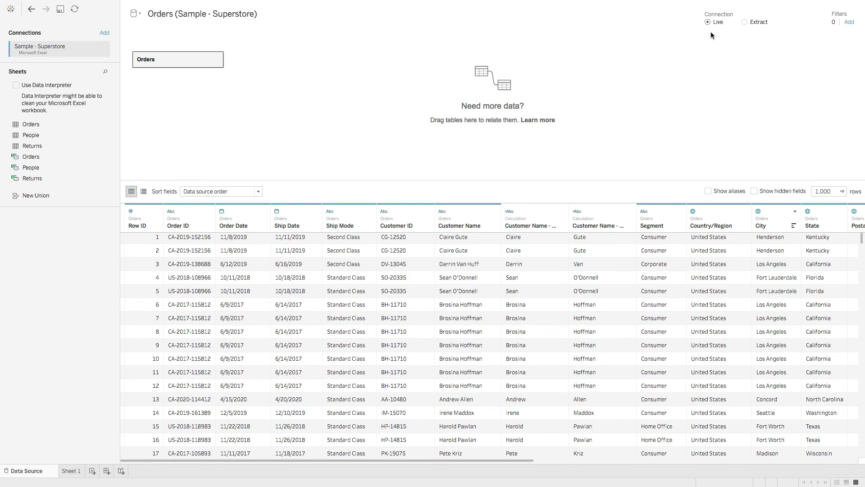
pyautogui.click(744, 22)
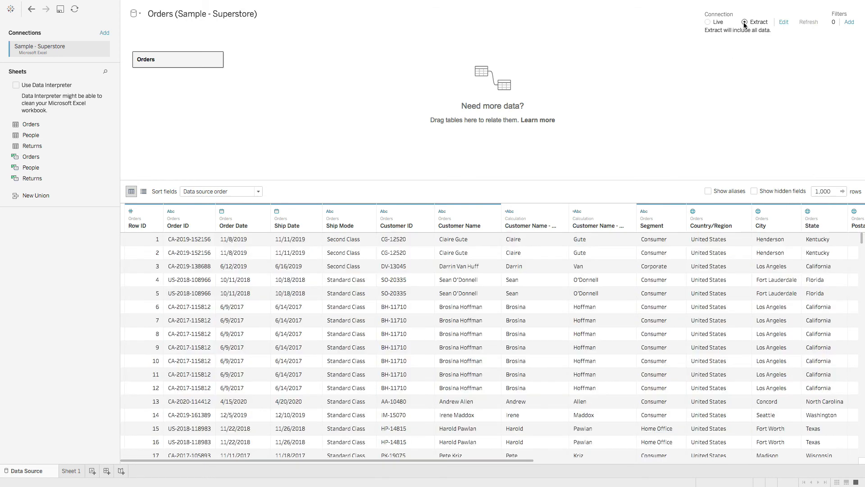